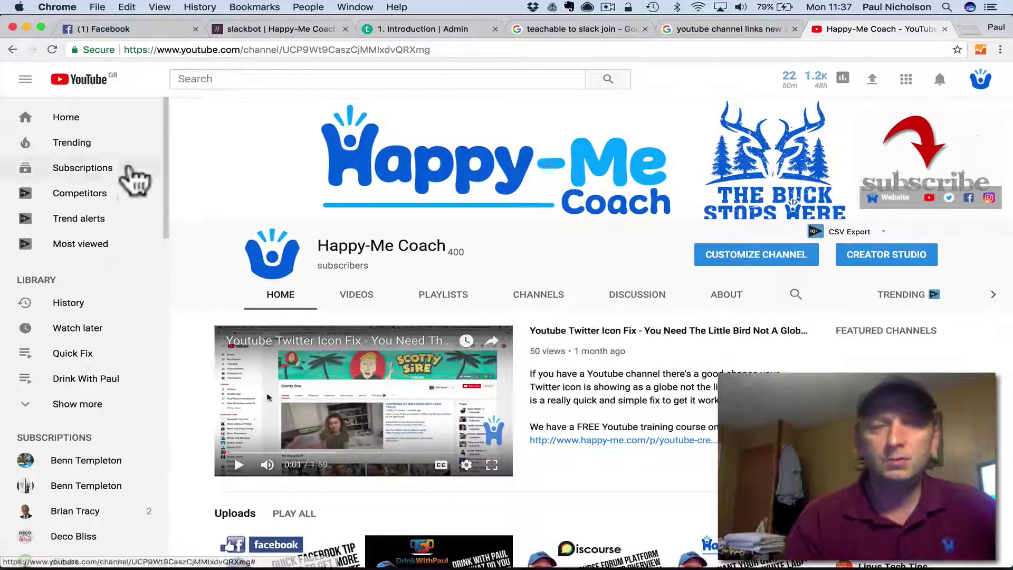
Switch the Happy-Me Coach channel page into Customize Channel mode
{"action": "left_click", "coordinate": [758, 261]}
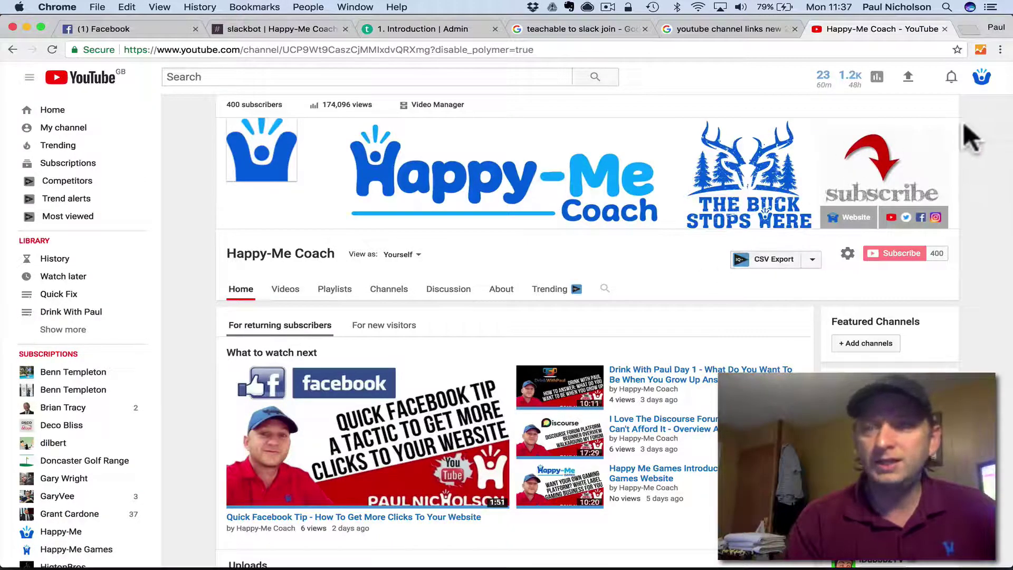
Choose Edit links from the channel banner's pencil menu
{"action": "left_click", "coordinate": [948, 131]}
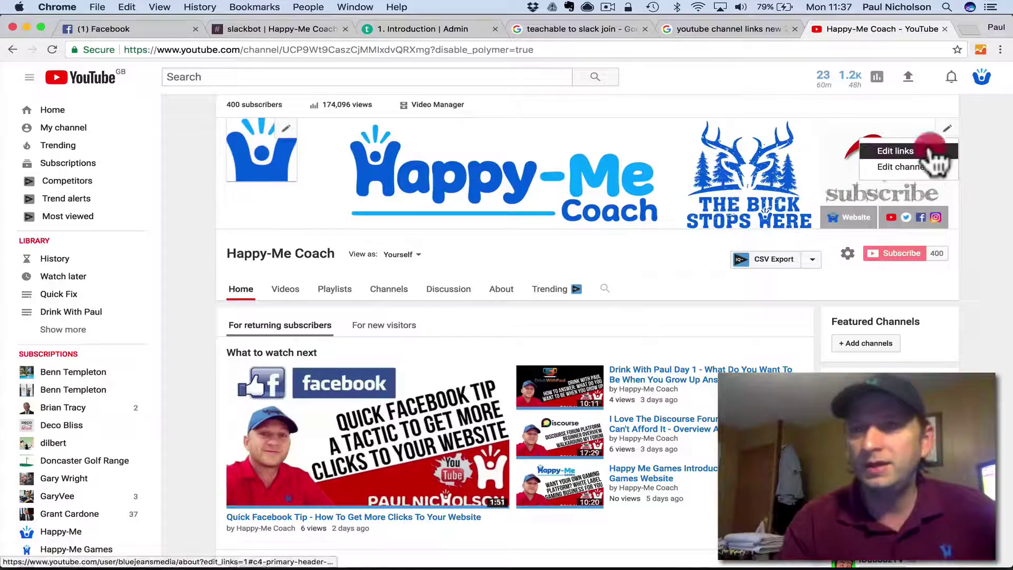
{"action": "left_click", "coordinate": [909, 151]}
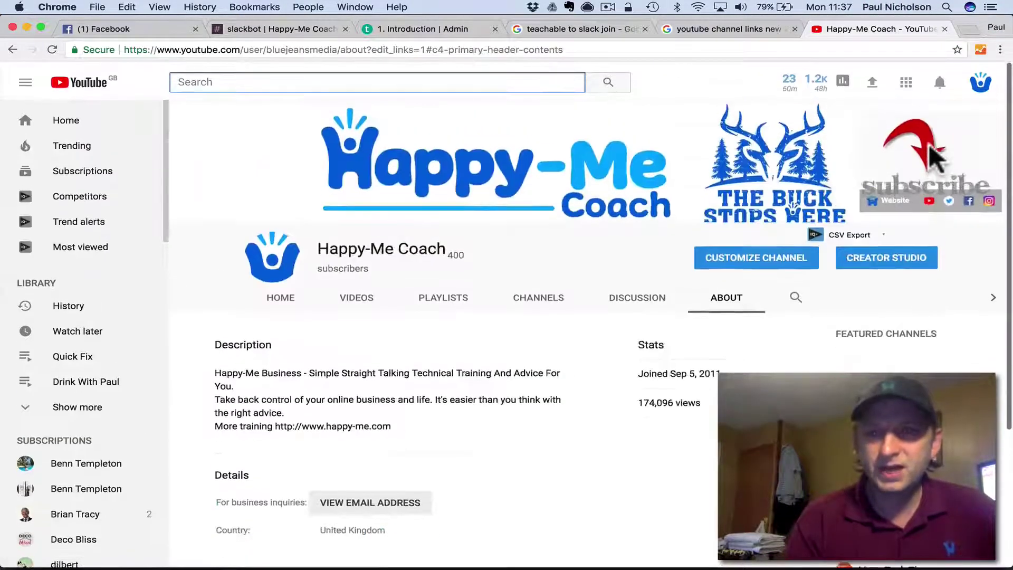
{"action": "scroll", "coordinate": [618, 499], "scroll_direction": "down", "scroll_amount": 3}
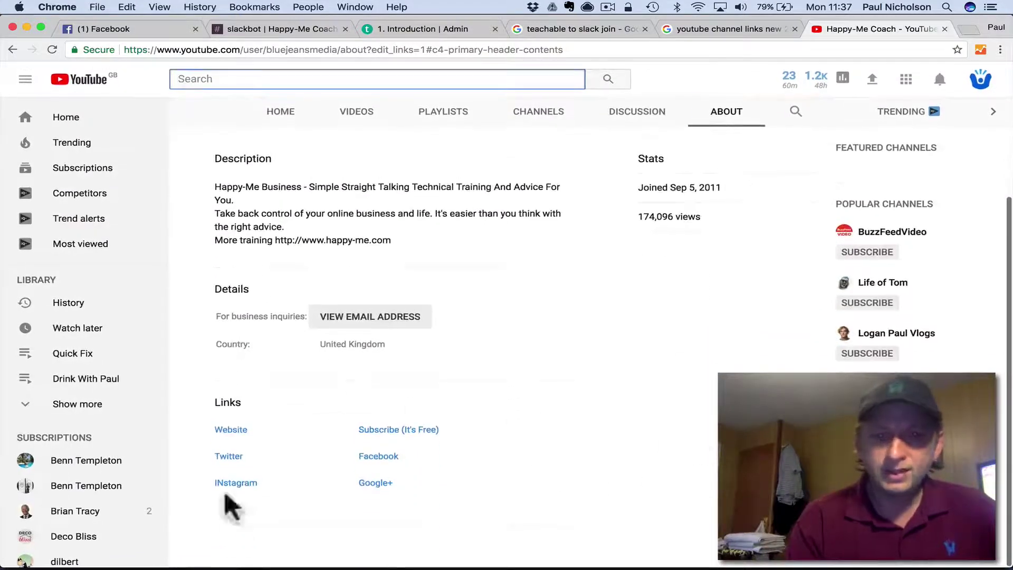
{"action": "scroll", "coordinate": [549, 369], "scroll_direction": "up", "scroll_amount": 4}
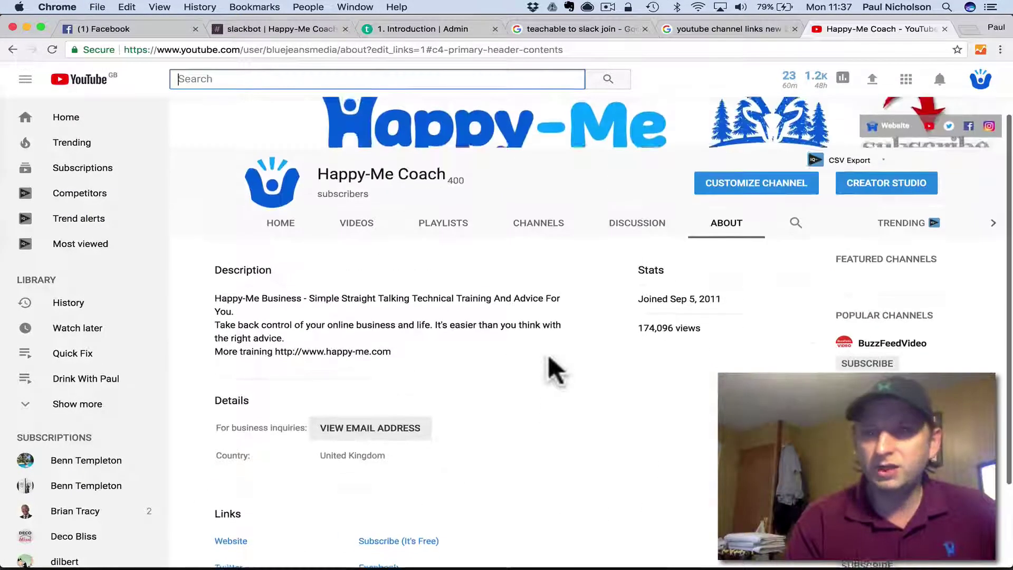
Make the About page's custom links editable and edit the Facebook address to https
{"action": "left_click", "coordinate": [746, 181]}
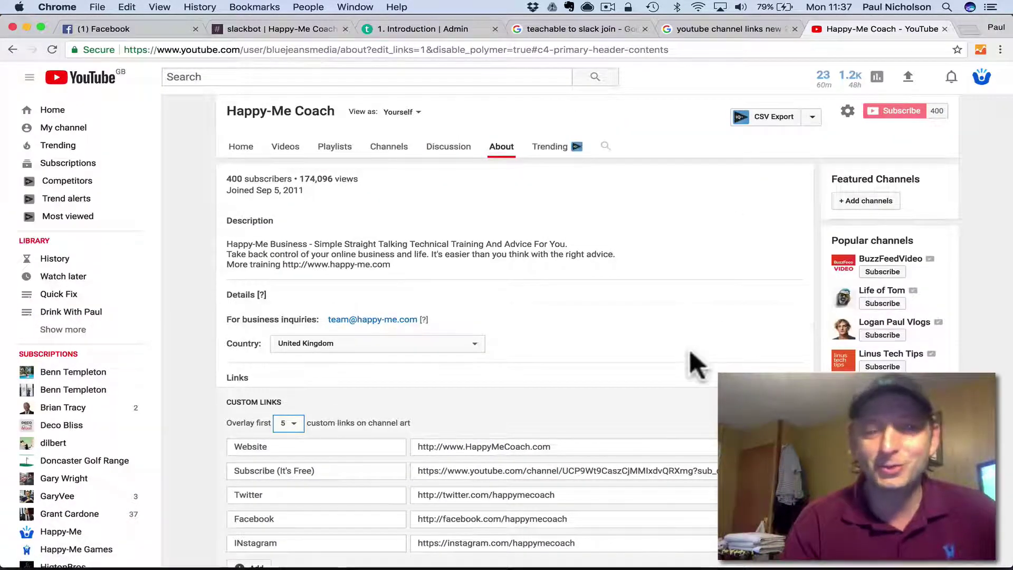
{"action": "scroll", "coordinate": [689, 353], "scroll_direction": "down", "scroll_amount": 4}
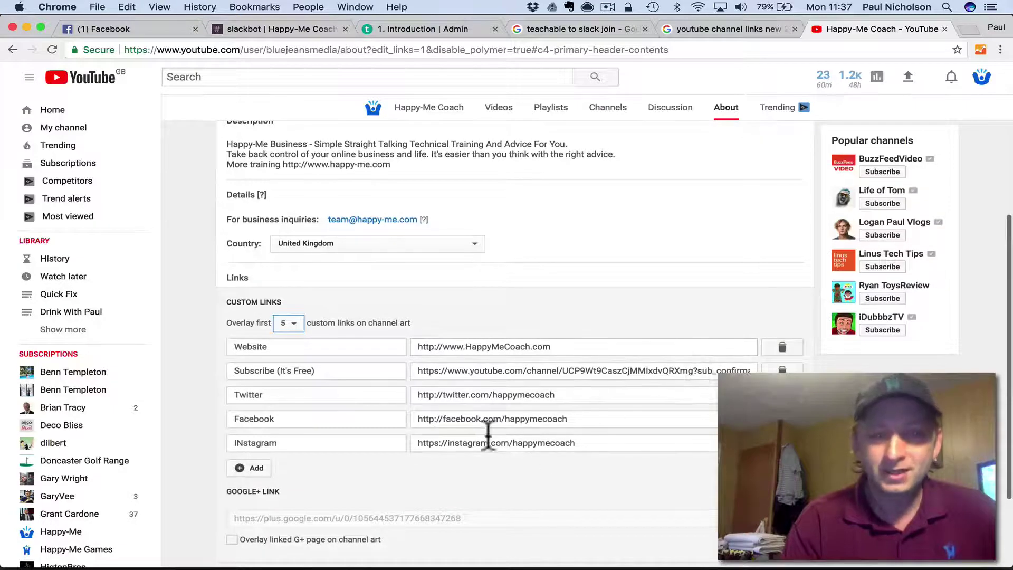
{"action": "left_click", "coordinate": [438, 419]}
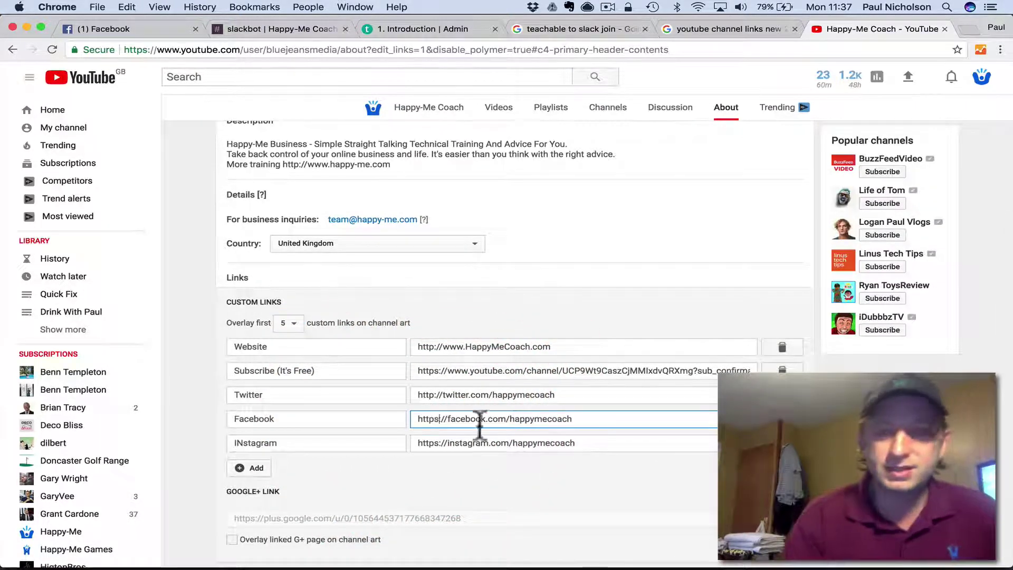
Save the https Facebook link and reload the channel page to check the icons
{"action": "key", "text": "Return"}
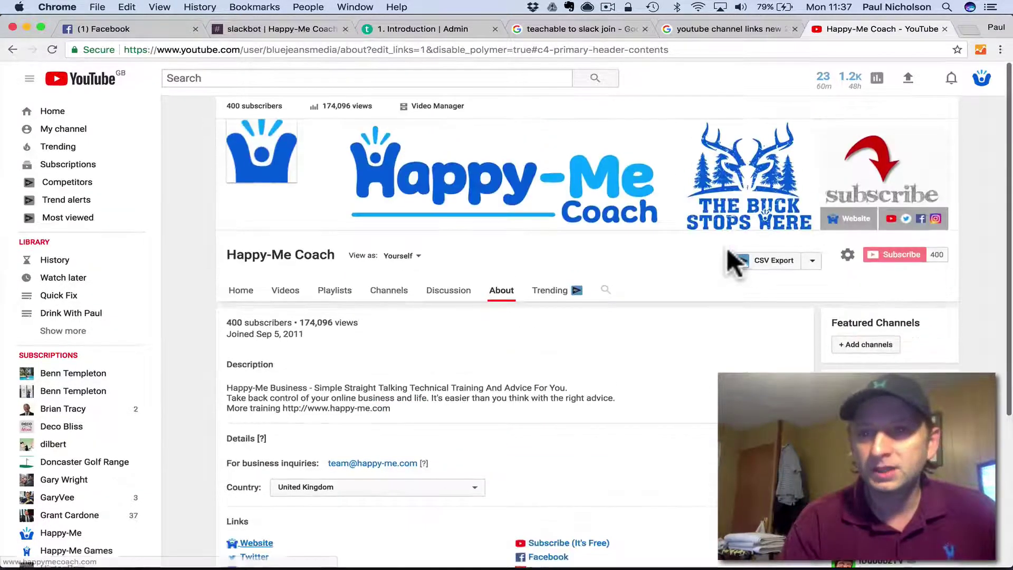
{"action": "scroll", "coordinate": [728, 265], "scroll_direction": "down", "scroll_amount": 5}
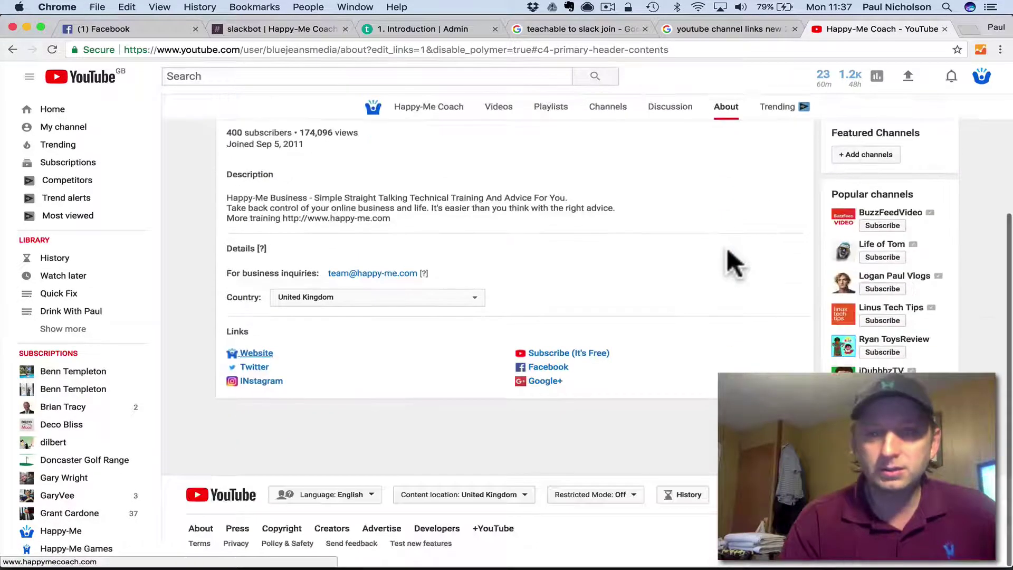
{"action": "scroll", "coordinate": [525, 309], "scroll_direction": "up", "scroll_amount": 3}
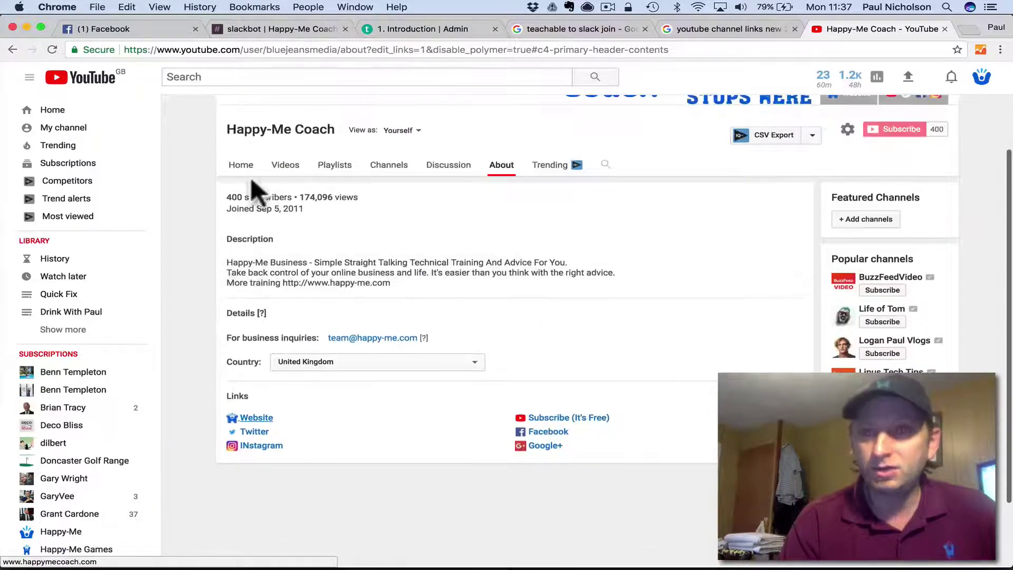
{"action": "left_click", "coordinate": [52, 49]}
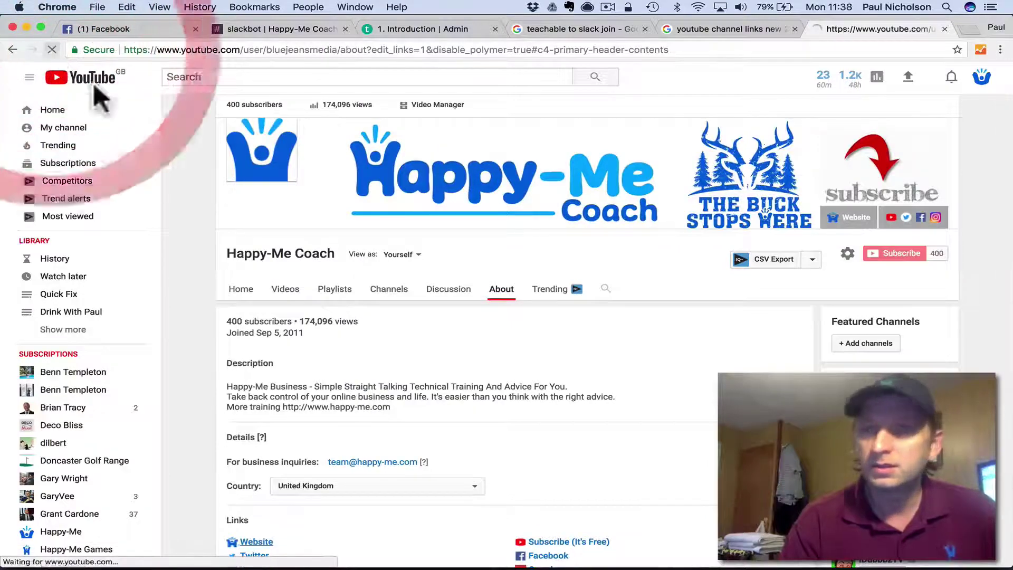
{"action": "scroll", "coordinate": [447, 342], "scroll_direction": "down", "scroll_amount": 2}
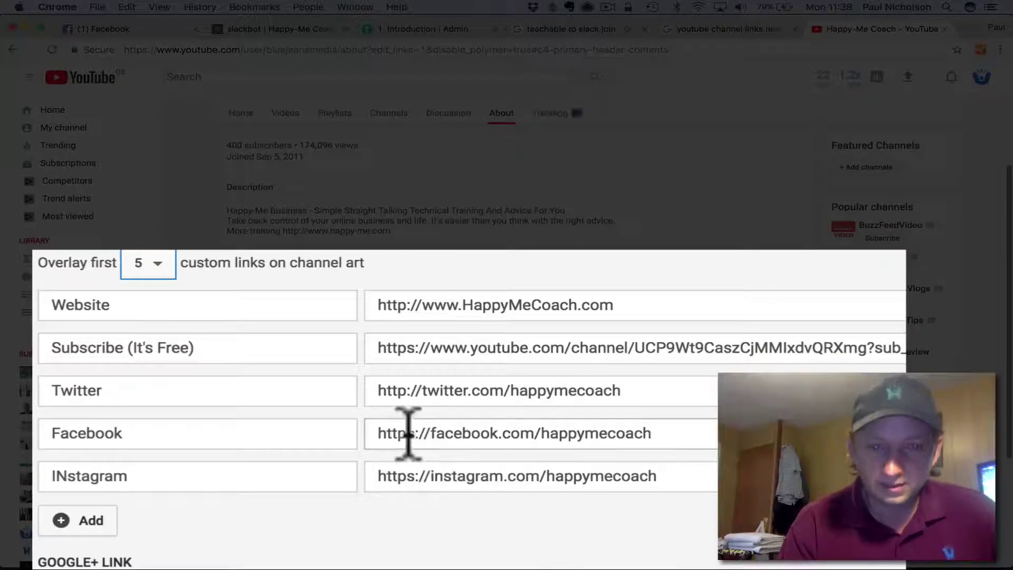
Change the Facebook link back to http and make the Twitter link https
{"action": "left_click", "coordinate": [408, 433]}
{"action": "key", "text": "BackSpace"}
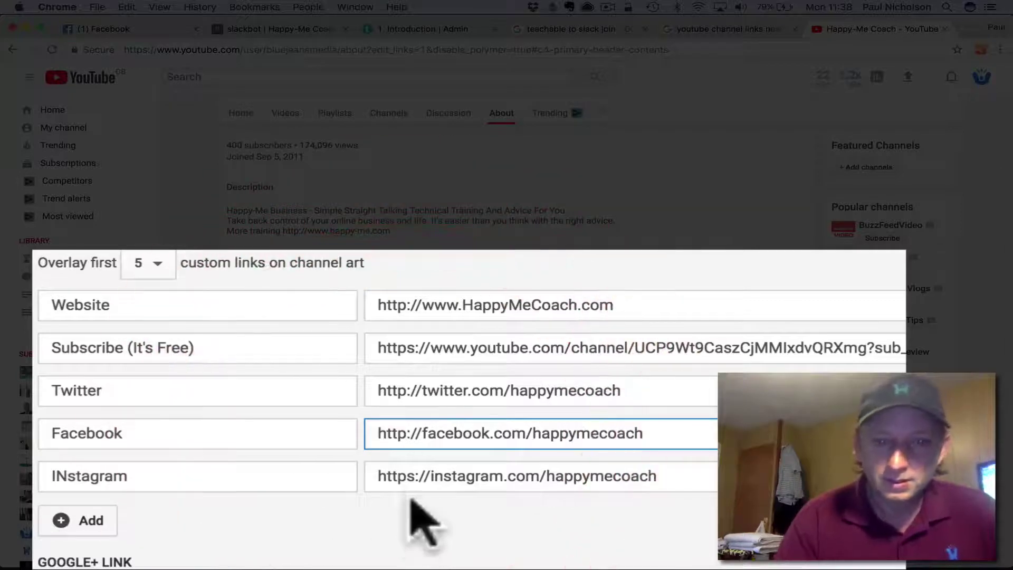
{"action": "left_click", "coordinate": [410, 390]}
{"action": "type", "text": "s"}
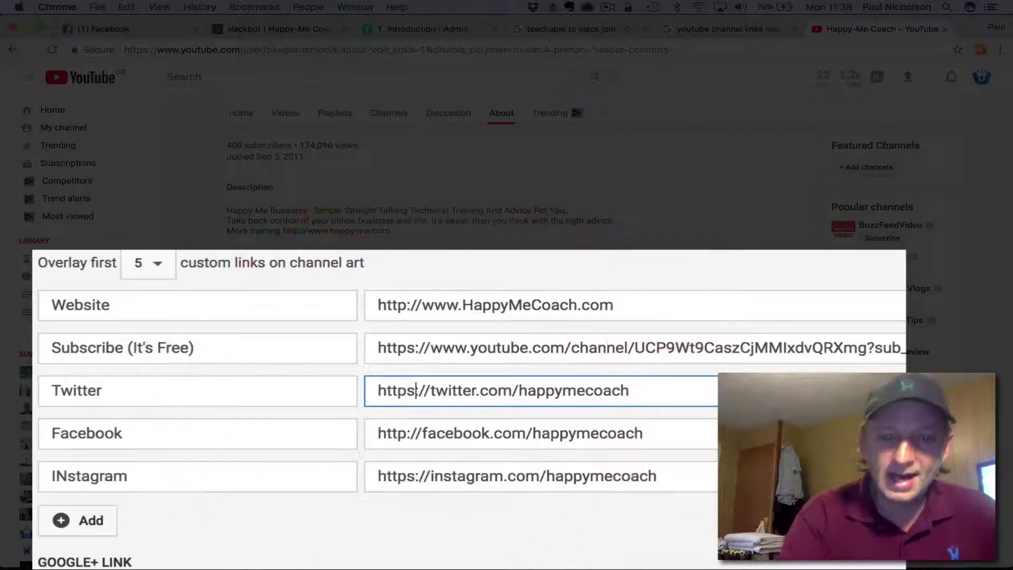
{"action": "scroll", "coordinate": [565, 407], "scroll_direction": "down", "scroll_amount": 3}
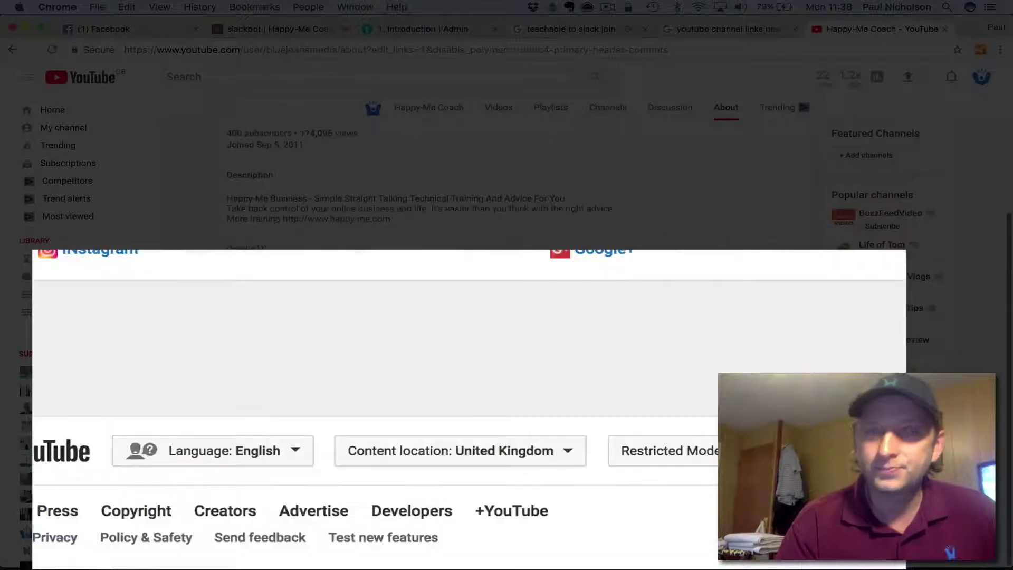
{"action": "scroll", "coordinate": [771, 338], "scroll_direction": "up", "scroll_amount": 10}
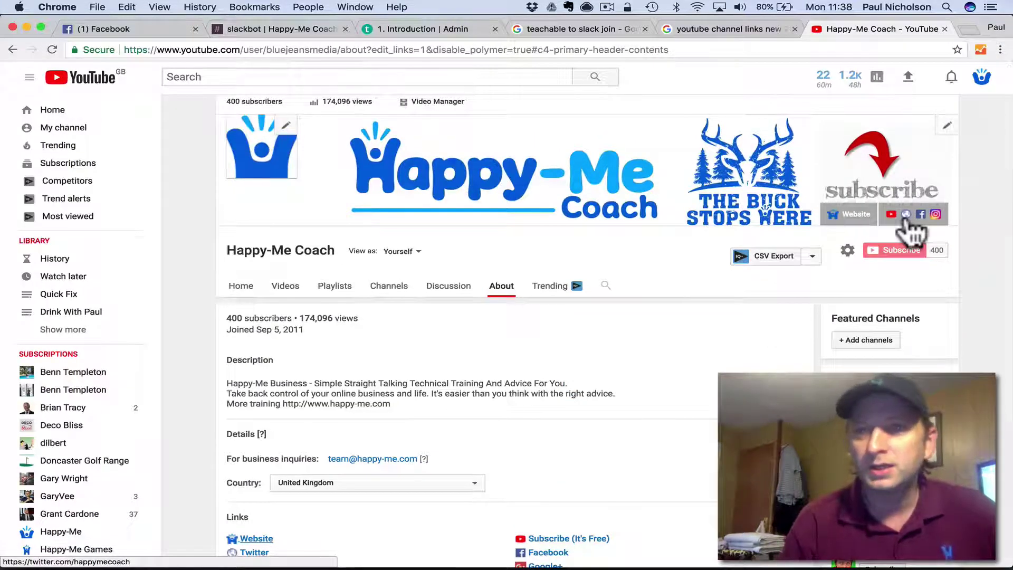
{"action": "scroll", "coordinate": [682, 261], "scroll_direction": "down", "scroll_amount": 3}
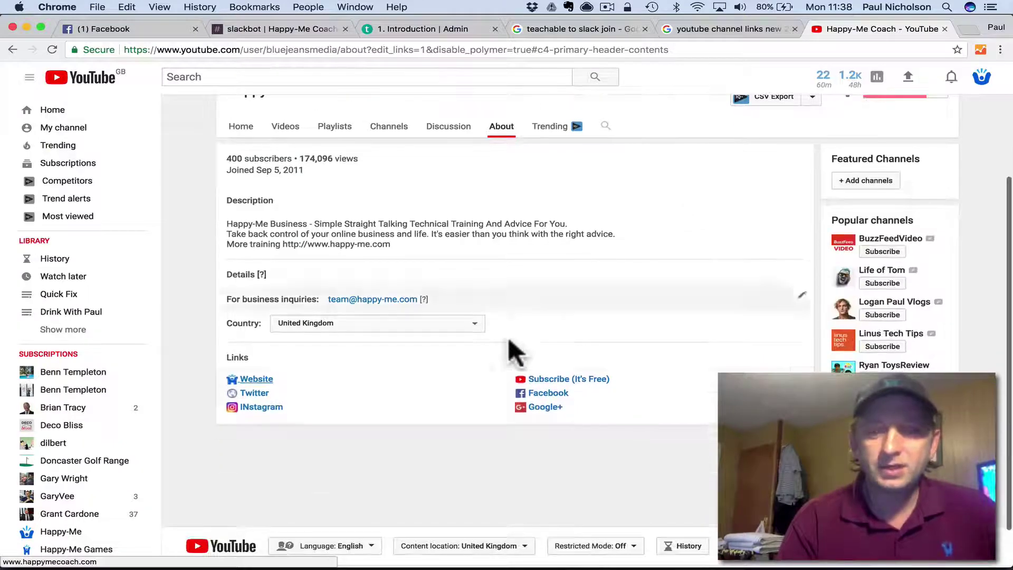
Load the owner's personal Twitter profile page in the Facebook browser tab
{"action": "left_click", "coordinate": [125, 28]}
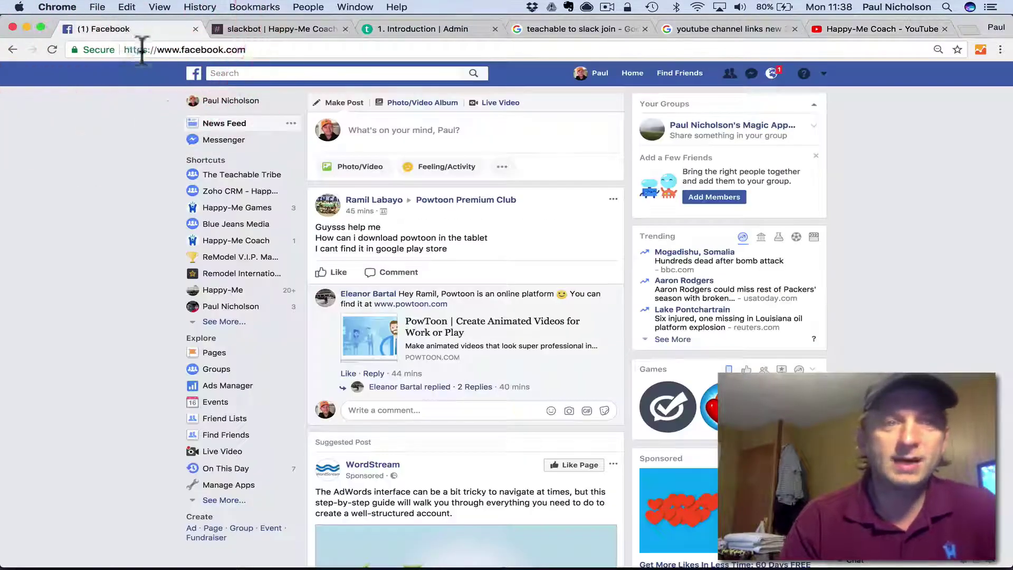
{"action": "left_click", "coordinate": [140, 50]}
{"action": "type", "text": "tw"}
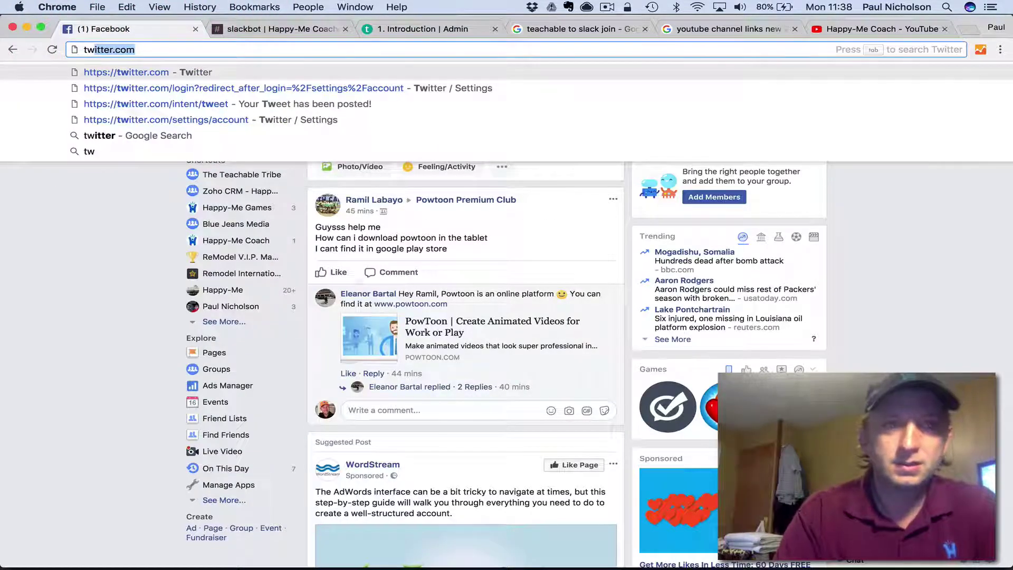
{"action": "type", "text": "itter.com/paul"}
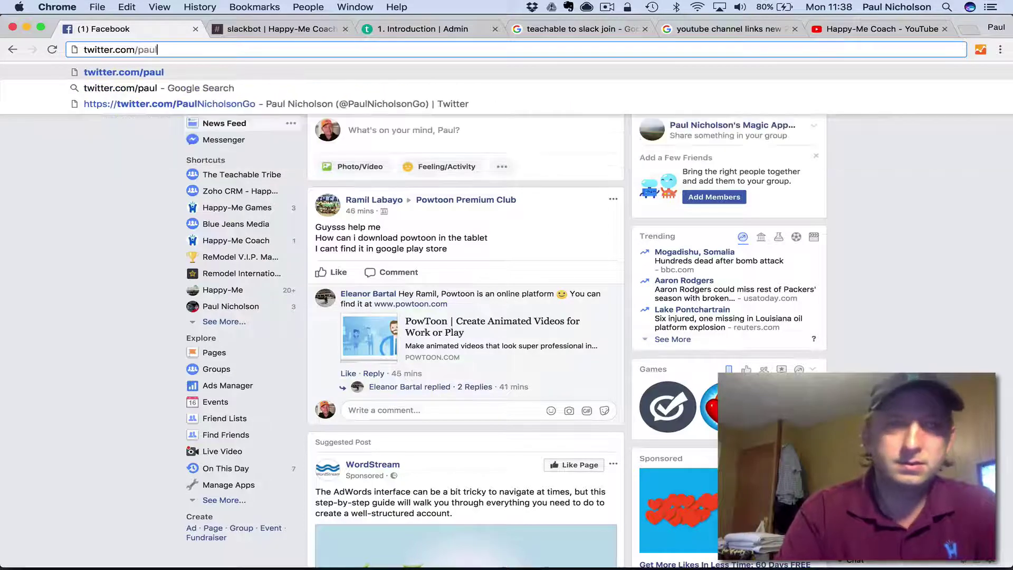
{"action": "type", "text": "nicho"}
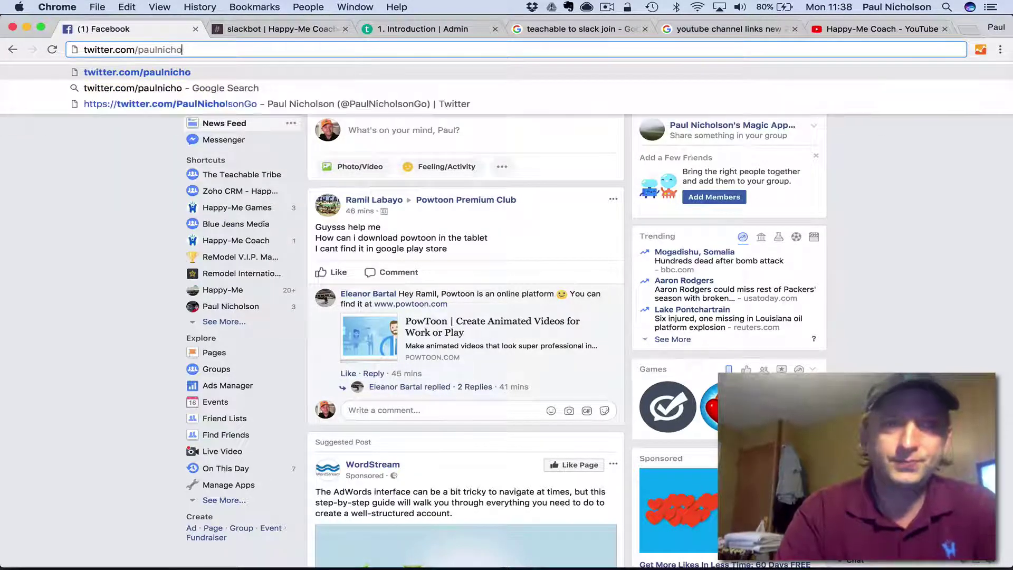
{"action": "type", "text": "lsongo"}
{"action": "key", "text": "Return"}
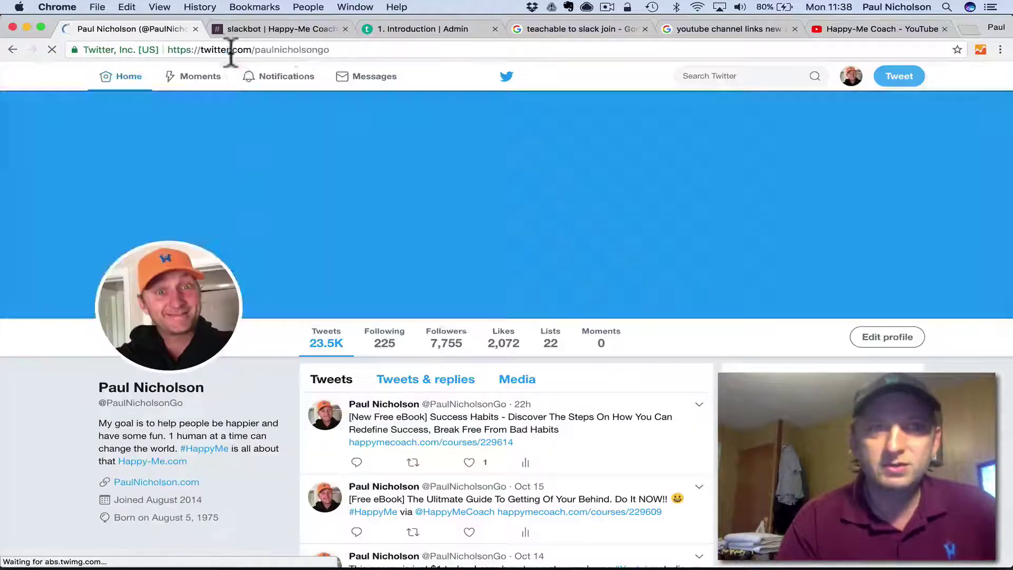
Copy the Twitter profile's full web address and return to the YouTube tab
{"action": "left_click", "coordinate": [231, 49]}
{"action": "right_click", "coordinate": [231, 50]}
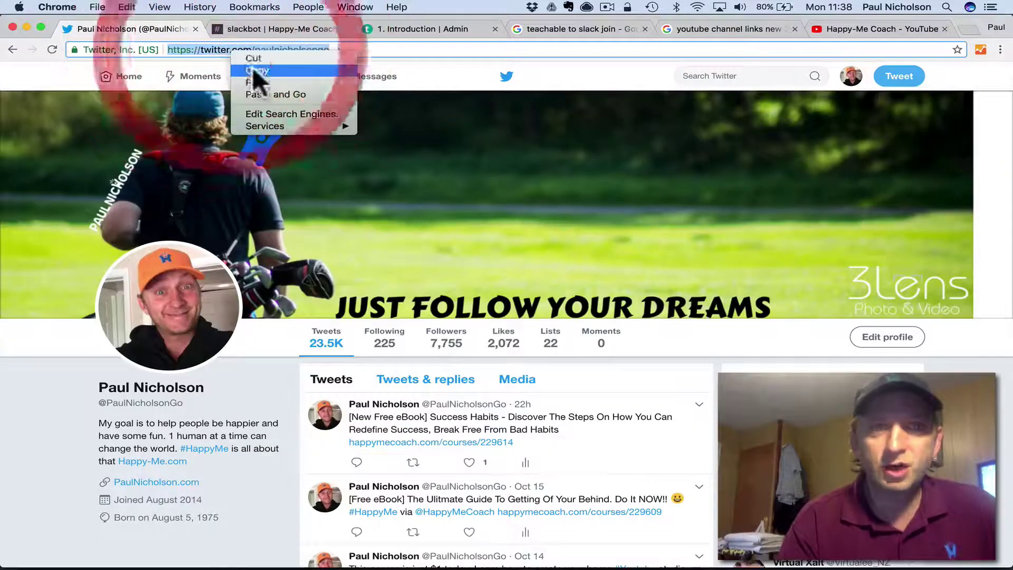
{"action": "left_click", "coordinate": [253, 69]}
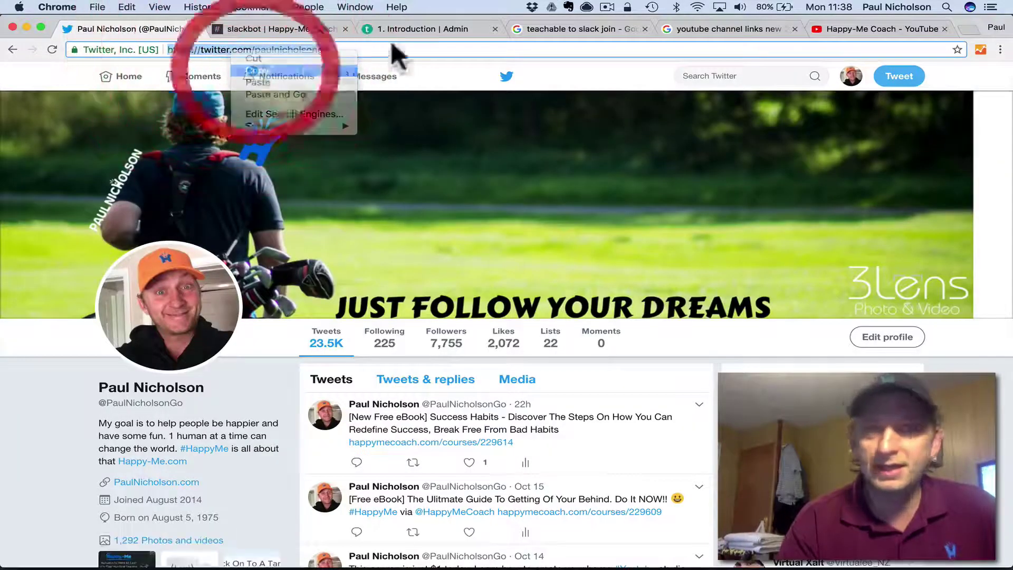
{"action": "left_click", "coordinate": [833, 25]}
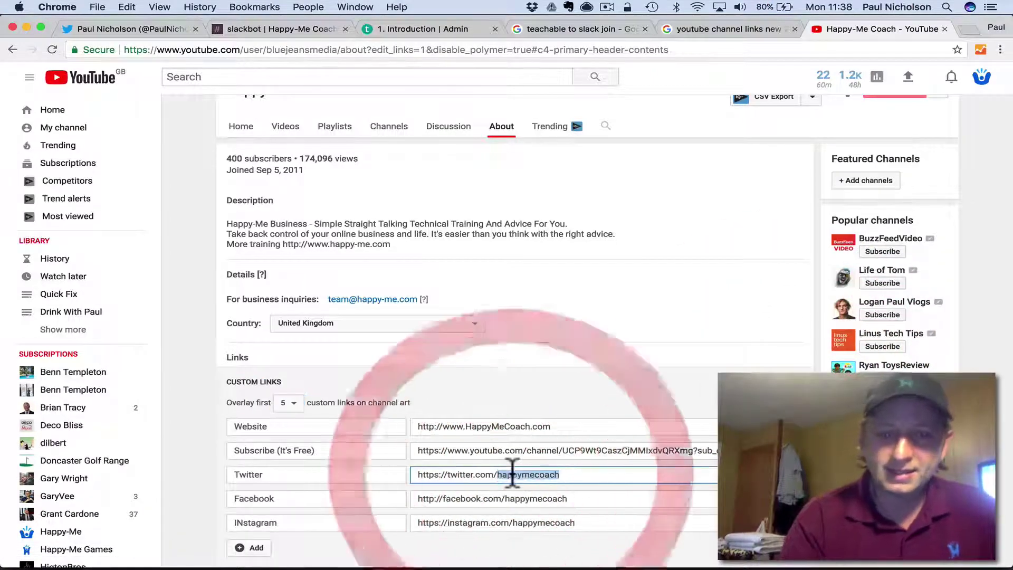
Replace the Twitter custom link with the copied profile address and save the links
{"action": "key", "text": "super+a"}
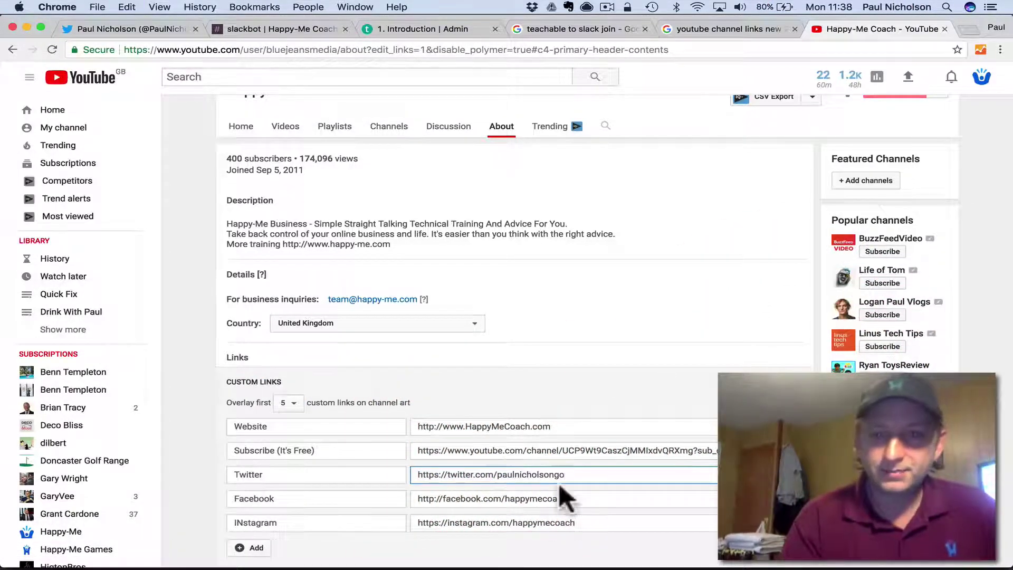
{"action": "scroll", "coordinate": [566, 498], "scroll_direction": "down", "scroll_amount": 3}
{"action": "key", "text": "Return"}
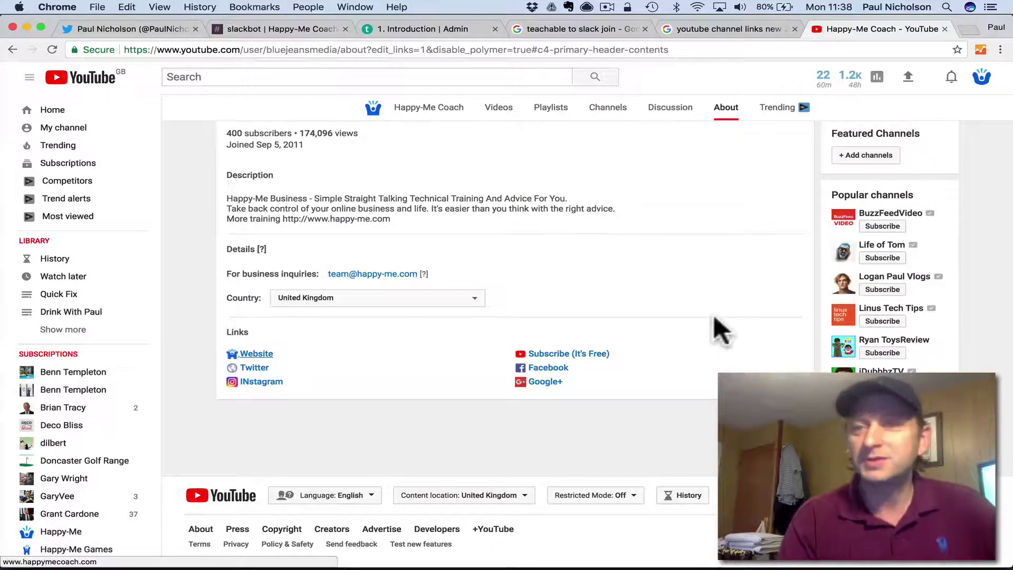
Go to the channel's main page, pause the trailer, and enter Customize Channel mode
{"action": "scroll", "coordinate": [718, 330], "scroll_direction": "up", "scroll_amount": 5}
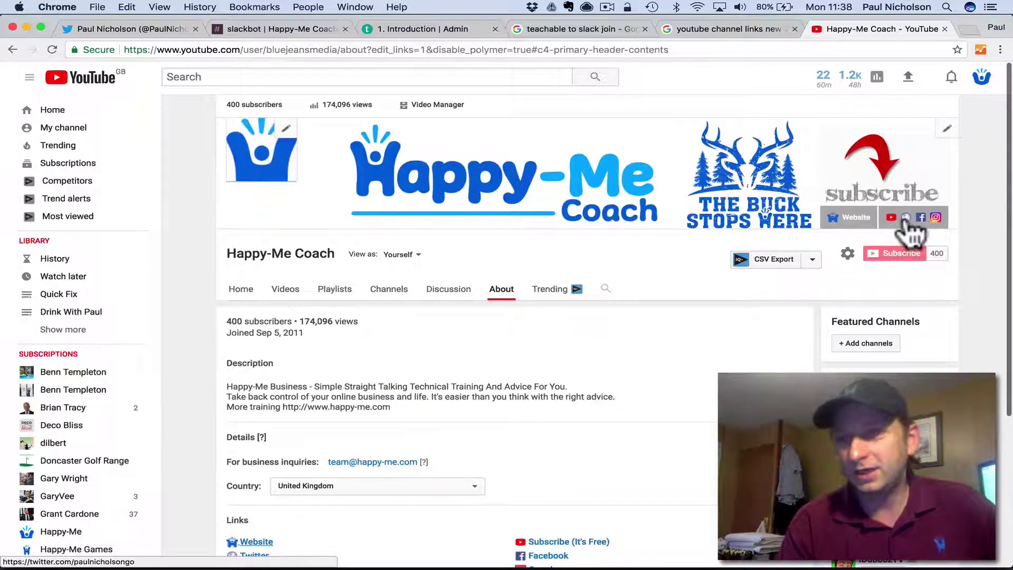
{"action": "scroll", "coordinate": [913, 230], "scroll_direction": "down", "scroll_amount": 3}
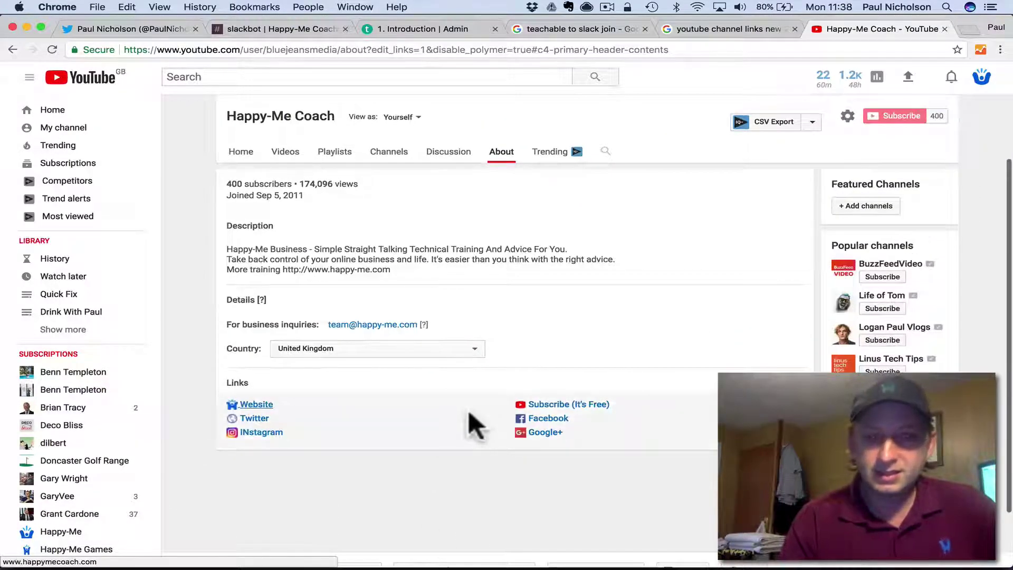
{"action": "left_click", "coordinate": [602, 426]}
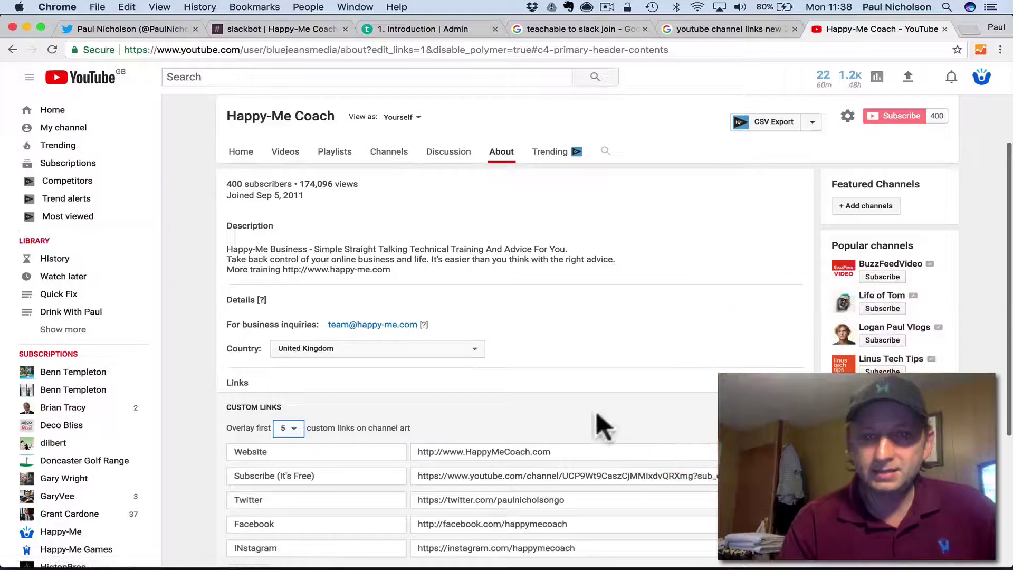
{"action": "left_click", "coordinate": [65, 132]}
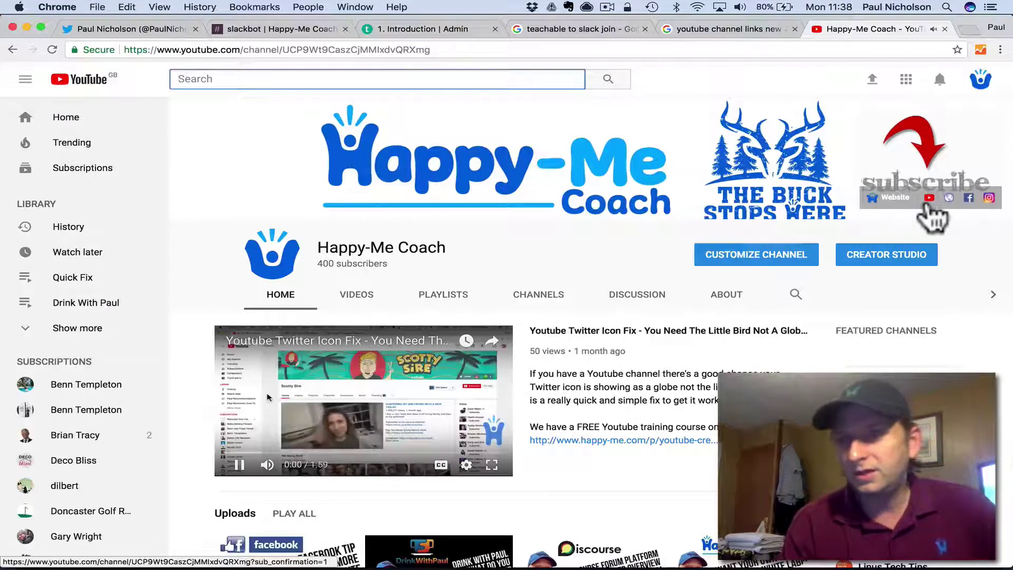
{"action": "left_click", "coordinate": [240, 465]}
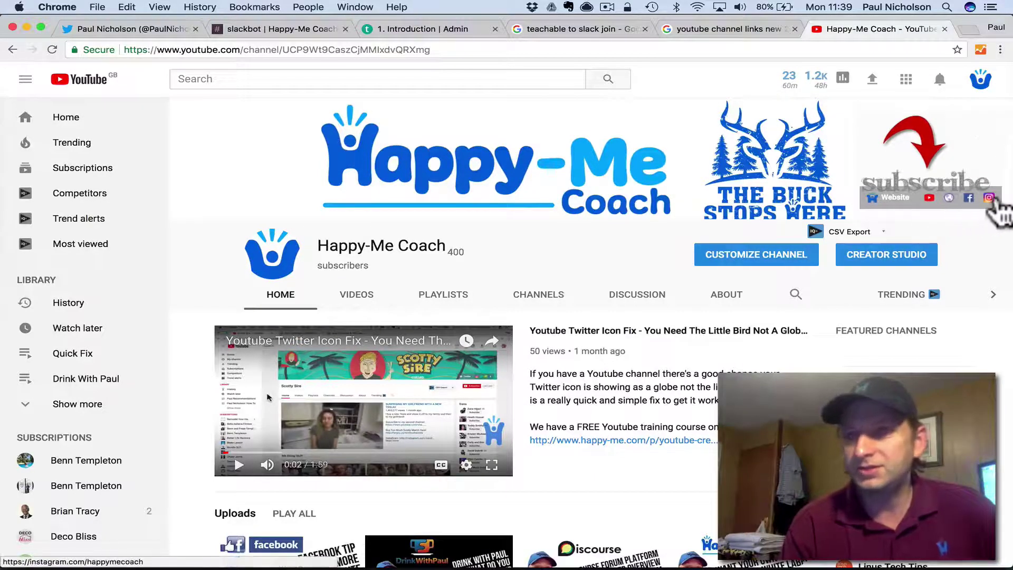
{"action": "left_click", "coordinate": [756, 259]}
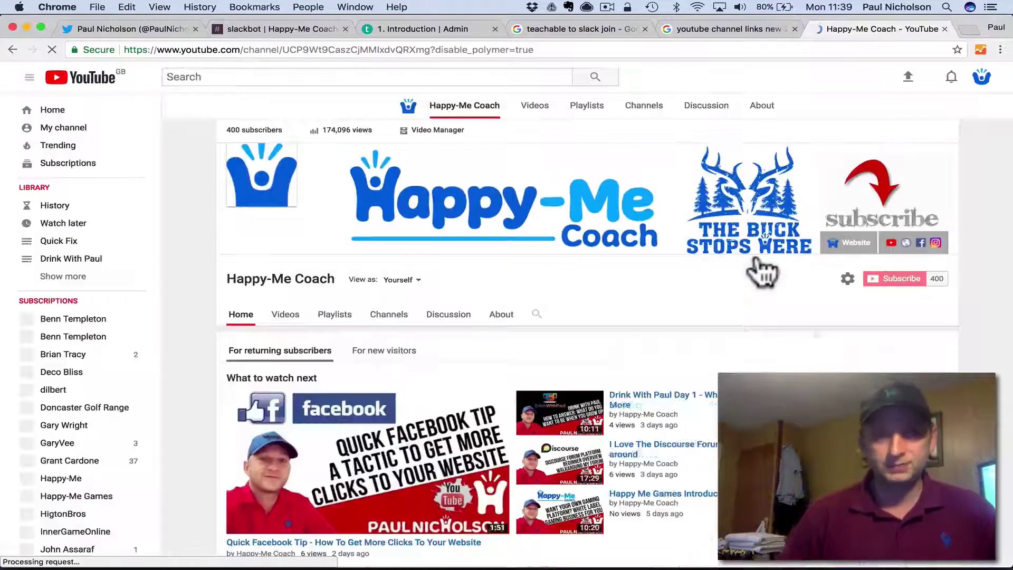
{"action": "scroll", "coordinate": [594, 333], "scroll_direction": "down", "scroll_amount": 3}
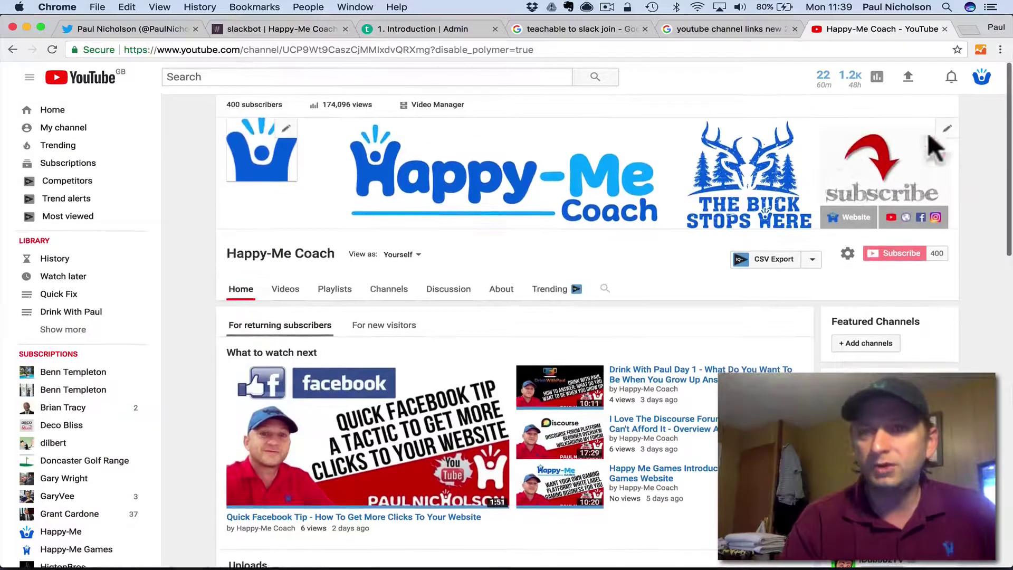
Choose Edit links from the banner menu and make the About page's links editable
{"action": "left_click", "coordinate": [947, 128]}
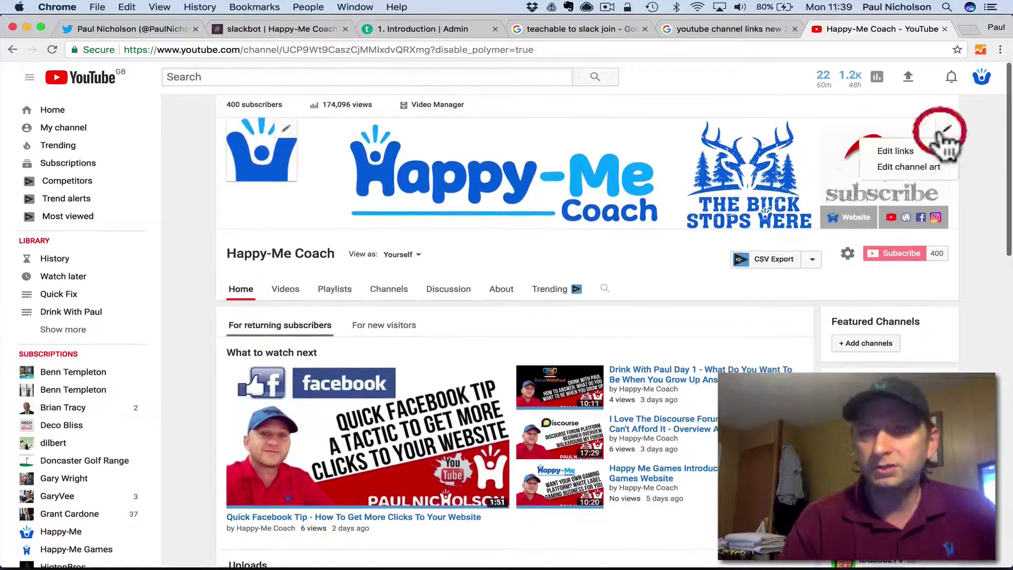
{"action": "left_click", "coordinate": [927, 151]}
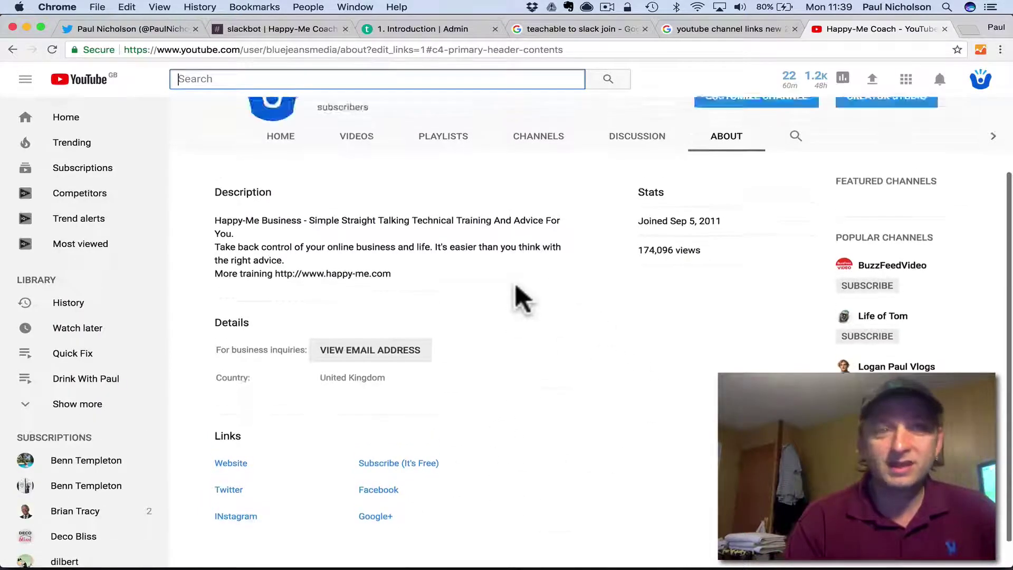
{"action": "left_click", "coordinate": [702, 210]}
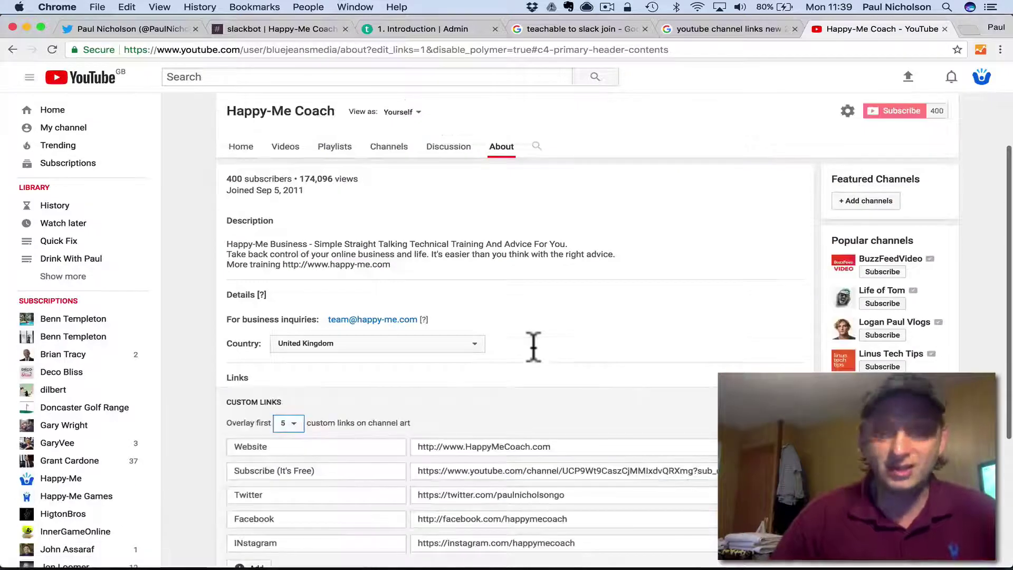
{"action": "scroll", "coordinate": [533, 347], "scroll_direction": "down", "scroll_amount": 5}
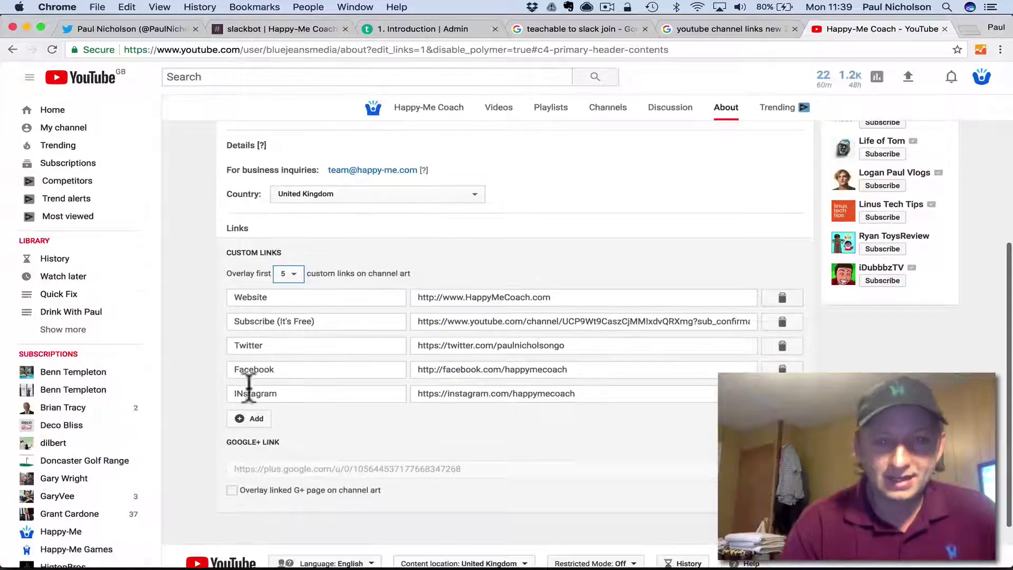
{"action": "left_click", "coordinate": [245, 394]}
{"action": "key", "text": "BackSpace"}
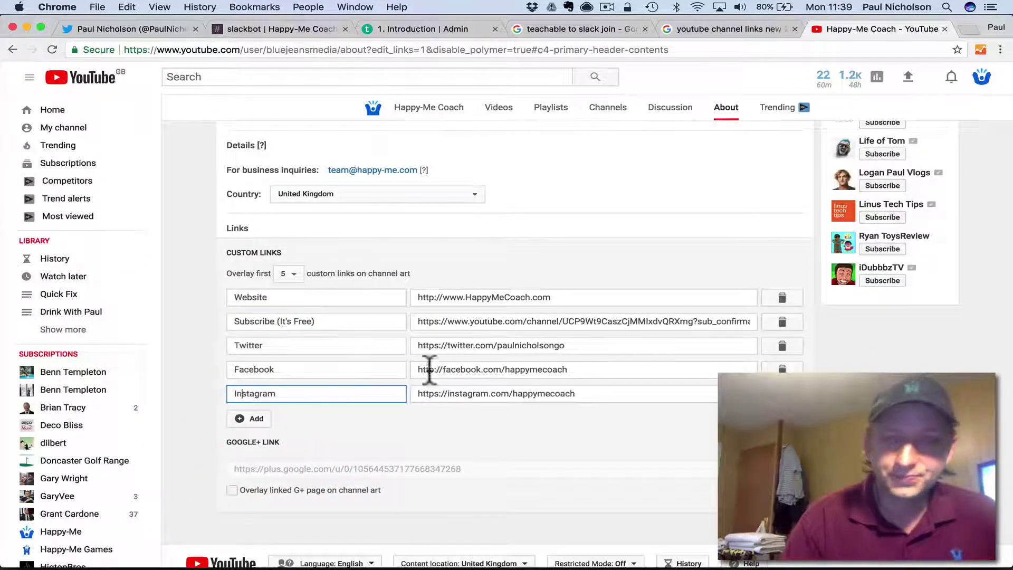
{"action": "left_click_drag", "start_coordinate": [498, 348], "coordinate": [606, 346]}
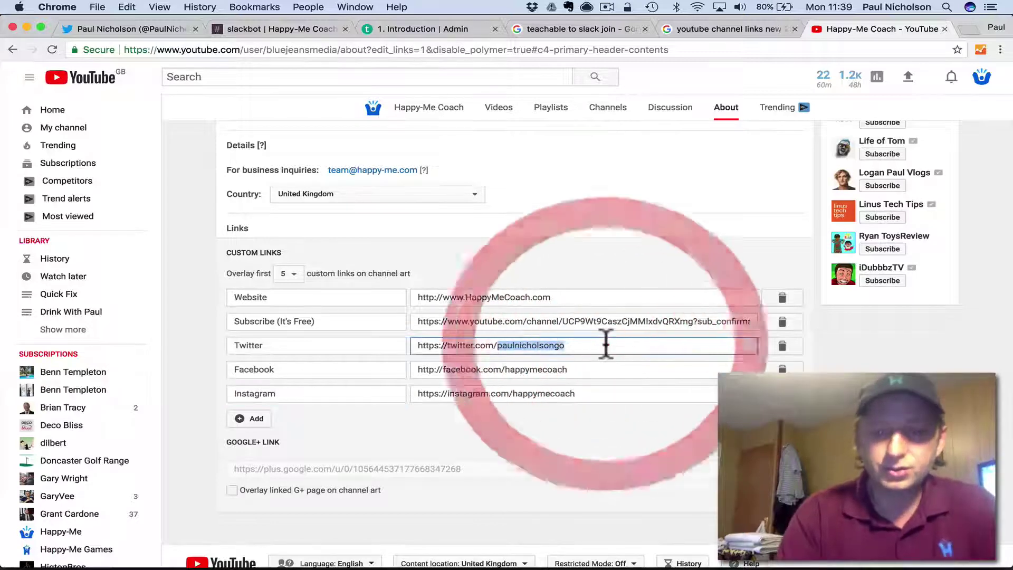
{"action": "type", "text": "happymeco"}
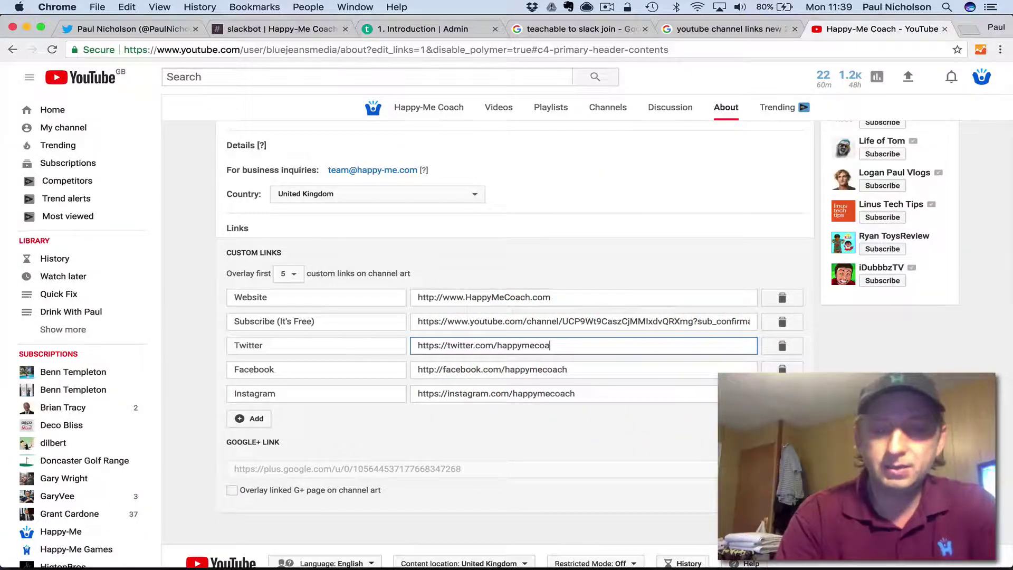
{"action": "left_click", "coordinate": [438, 348]}
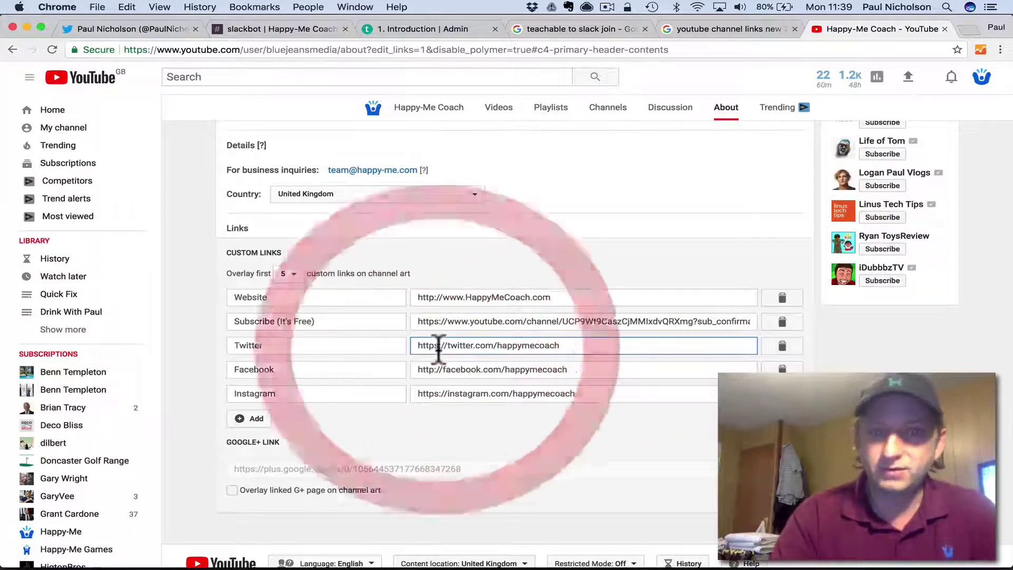
{"action": "key", "text": "BackSpace"}
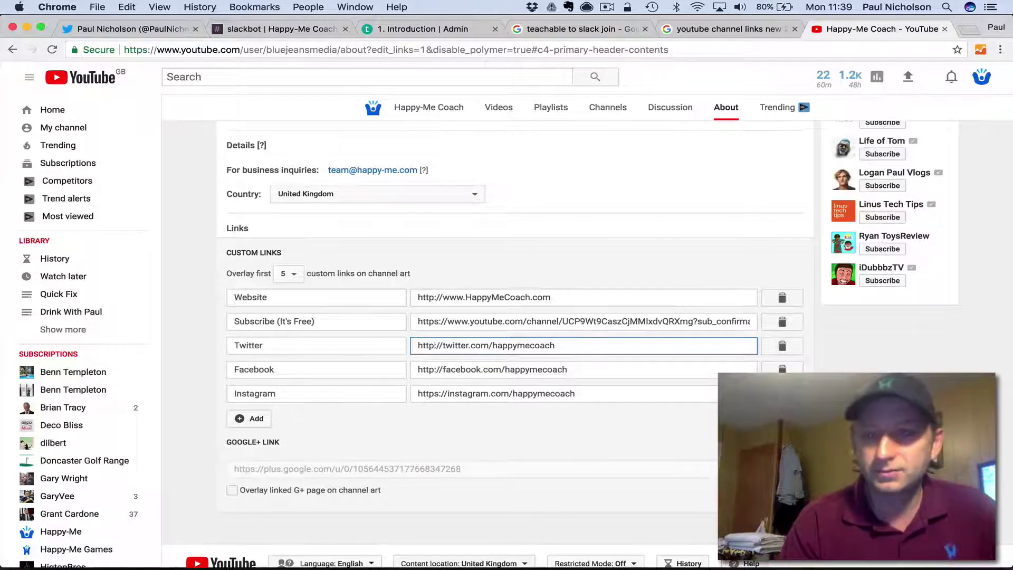
{"action": "key", "text": "Return"}
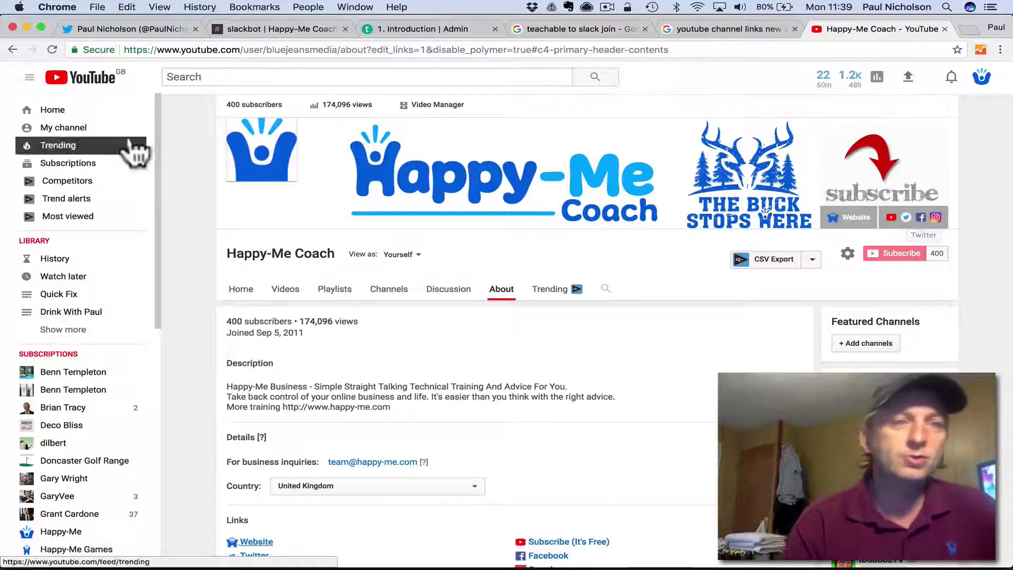
Check the public channel banner shows the Twitter bird, then enter Customize Channel mode
{"action": "left_click", "coordinate": [106, 131]}
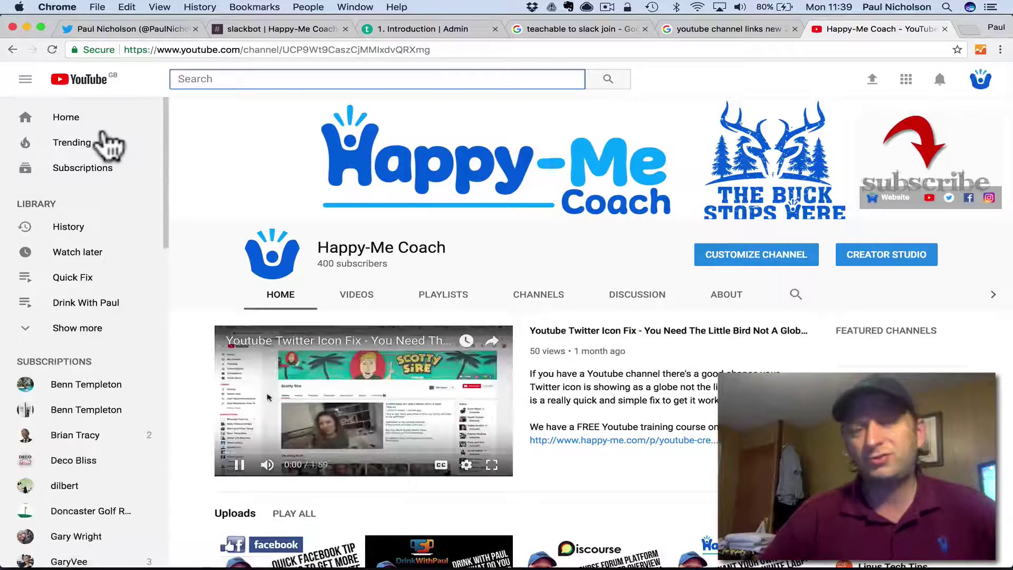
{"action": "left_click", "coordinate": [240, 465]}
{"action": "left_click", "coordinate": [733, 262]}
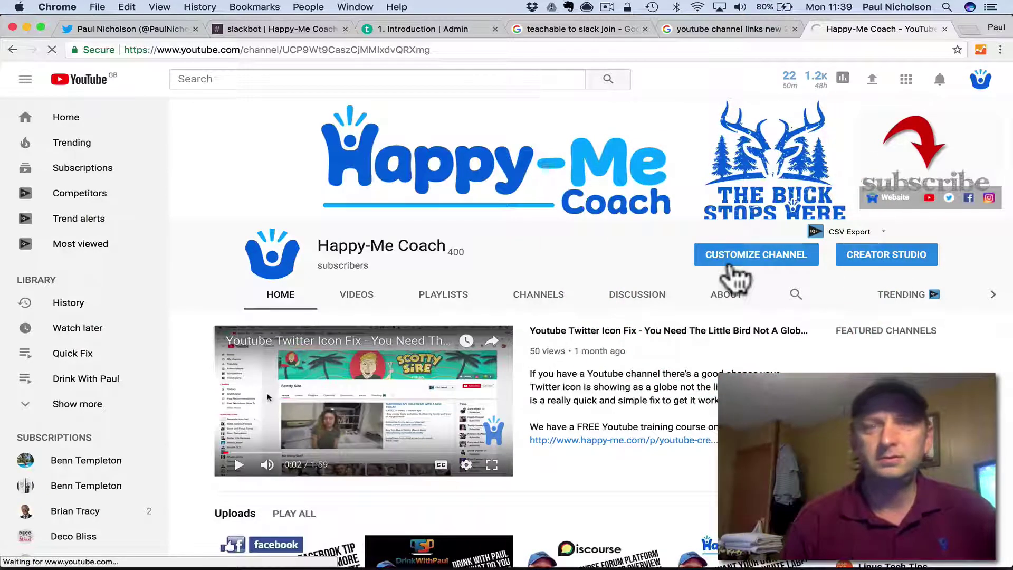
{"action": "scroll", "coordinate": [739, 259], "scroll_direction": "down", "scroll_amount": 1}
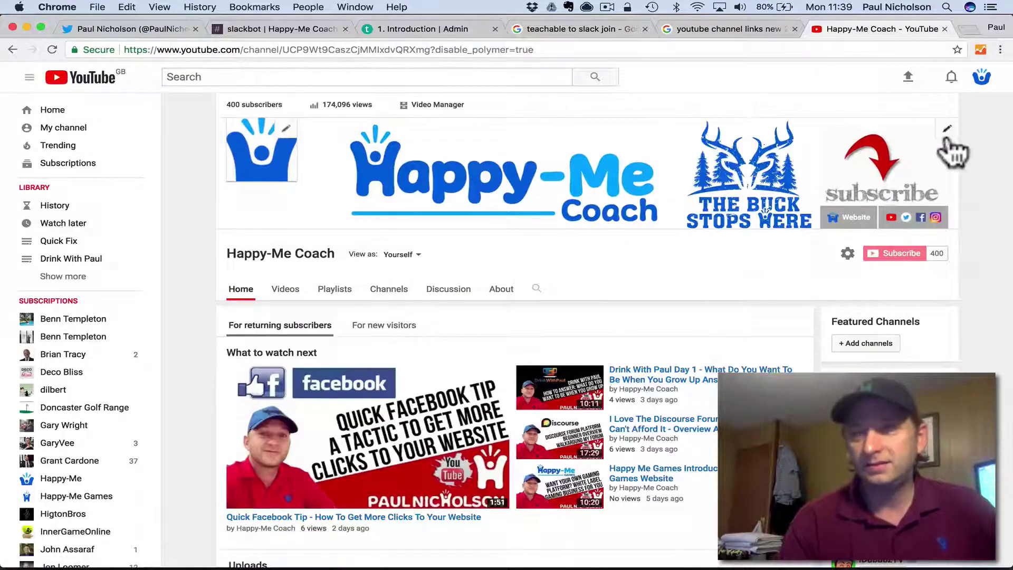
Choose Edit links from the banner menu and make the About page's links editable
{"action": "left_click", "coordinate": [947, 131]}
{"action": "left_click", "coordinate": [901, 164]}
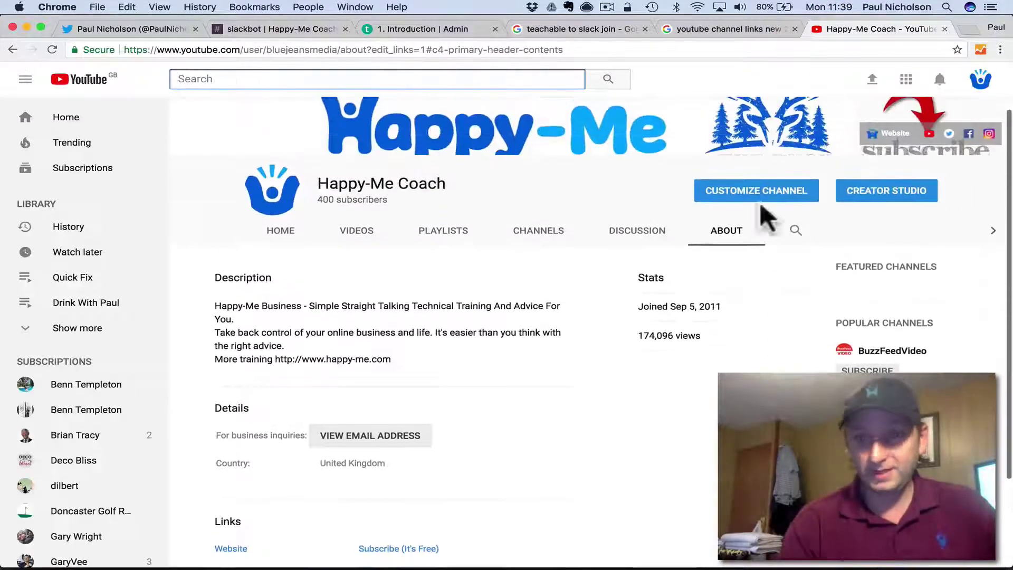
{"action": "left_click", "coordinate": [764, 200]}
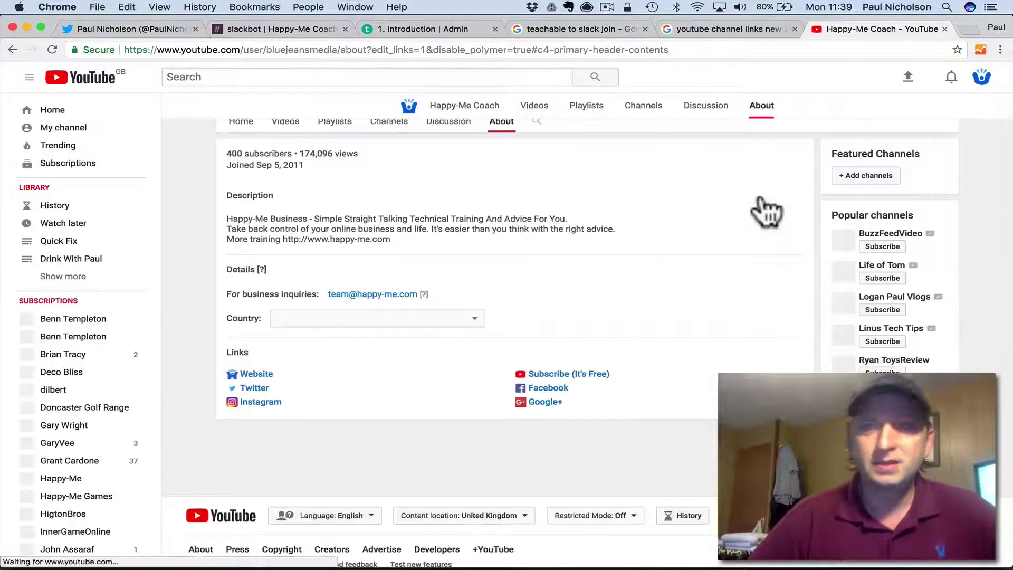